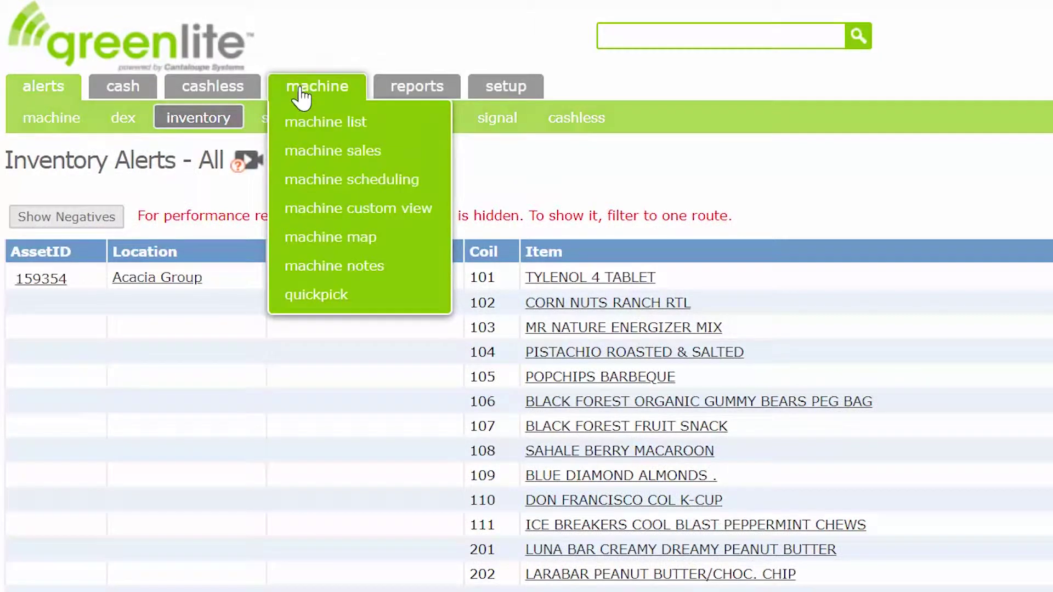
Go to Machine Scheduling and sort the 501 machines by Location / Place ascending
click(315, 183)
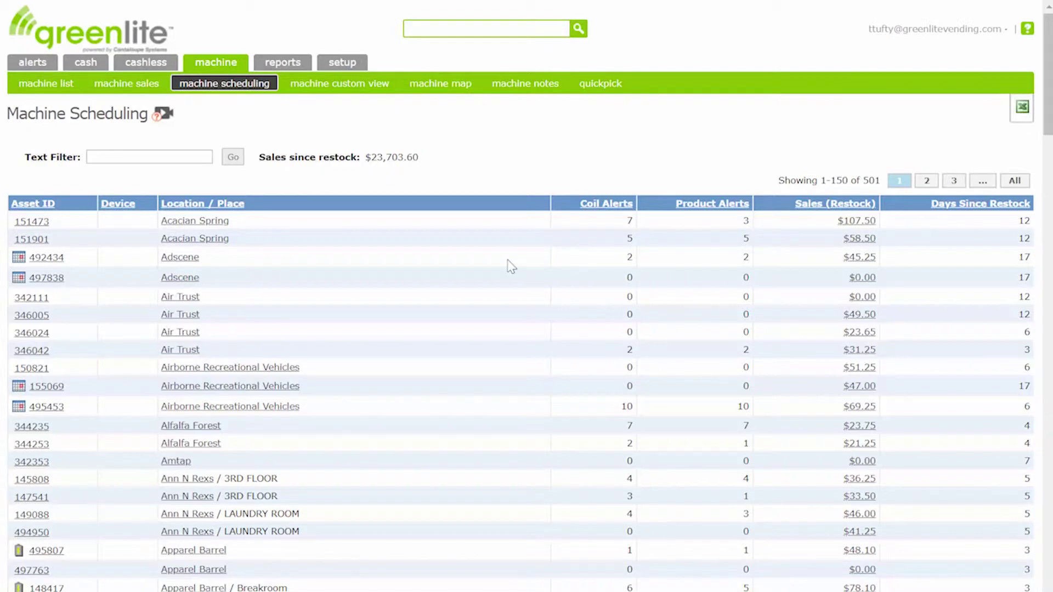
click(215, 205)
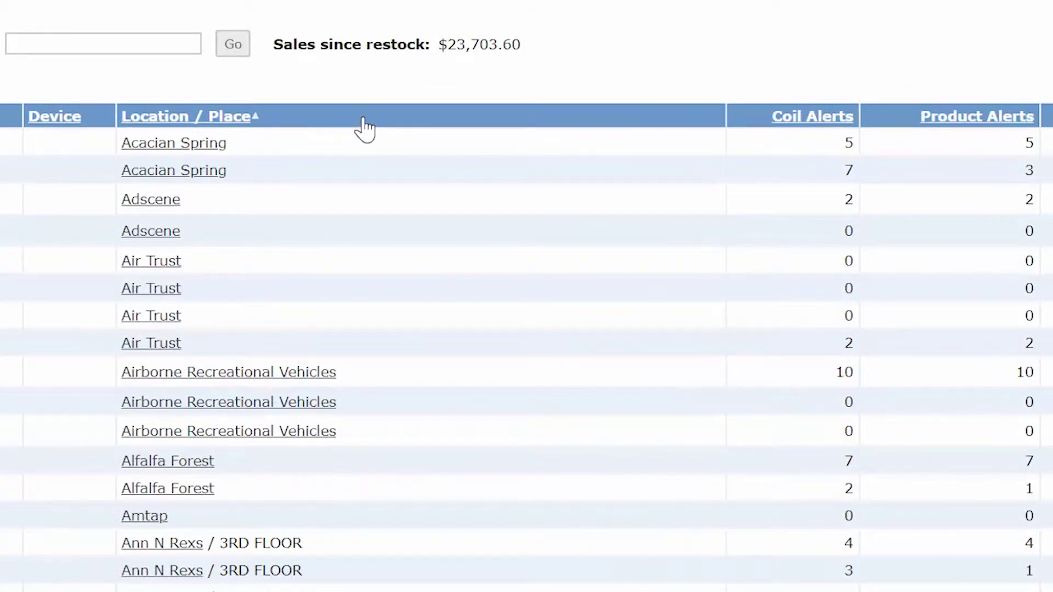
Sort the machine list by Coil Alerts descending, then re-sort by alerts, highest first
click(787, 119)
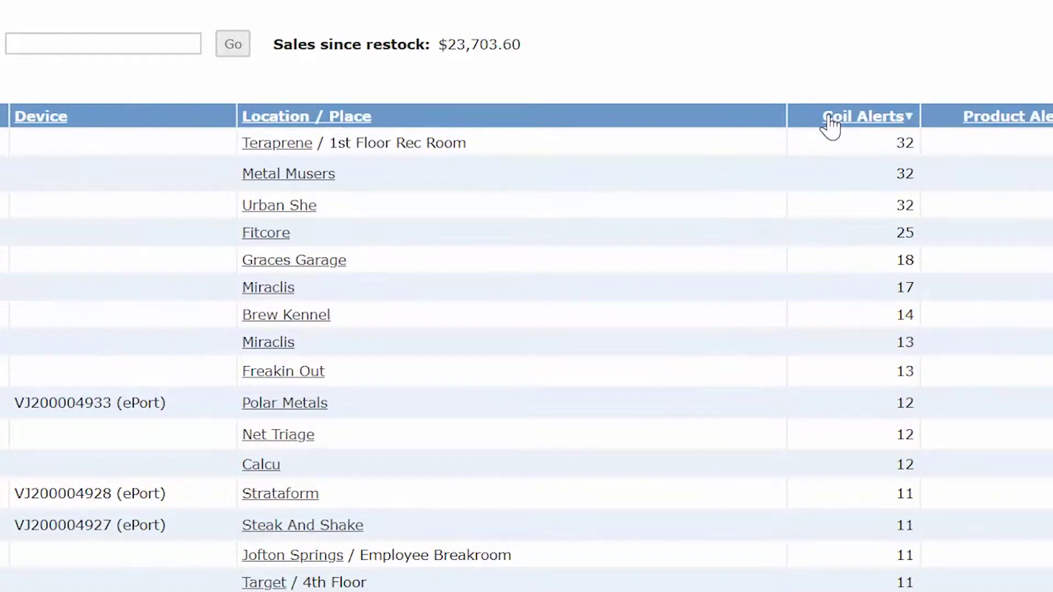
click(829, 119)
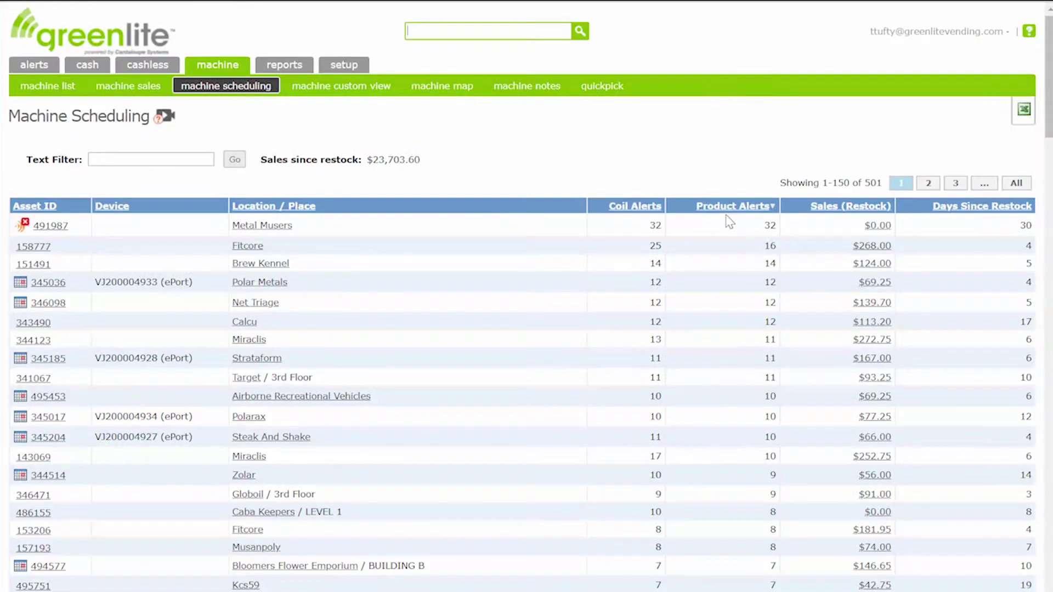
Open the detail page for asset 491987 at Metal Musers
click(51, 226)
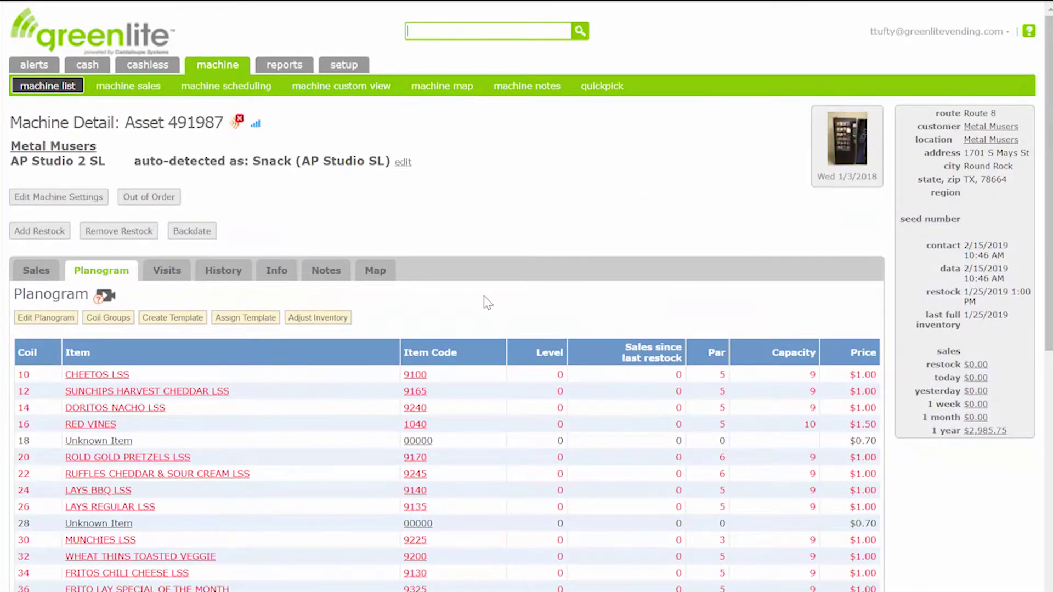
scroll(486, 302, down, 3)
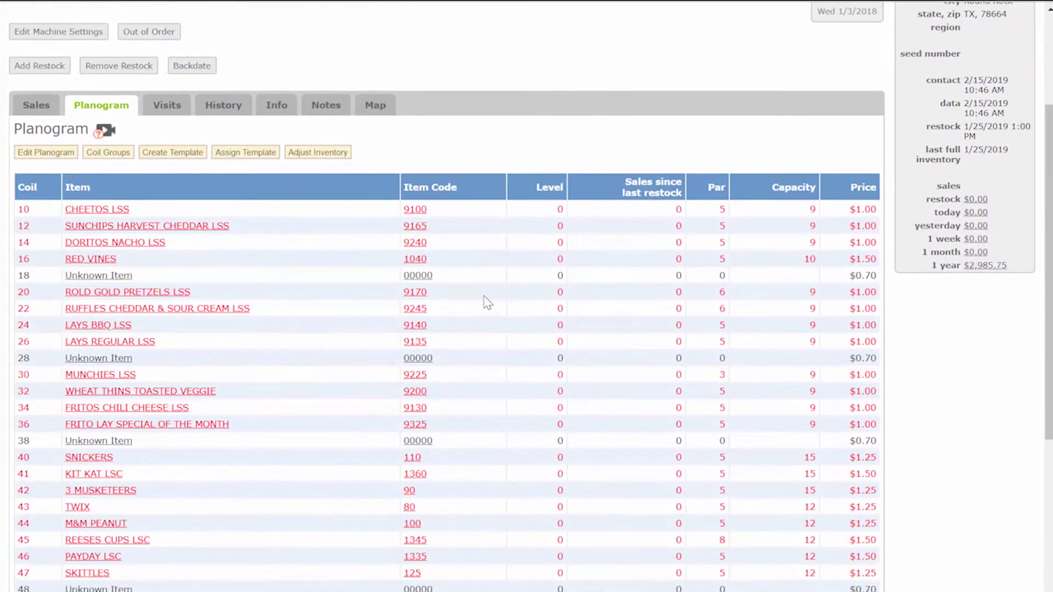
scroll(486, 302, down, 2)
scroll(485, 302, down, 1)
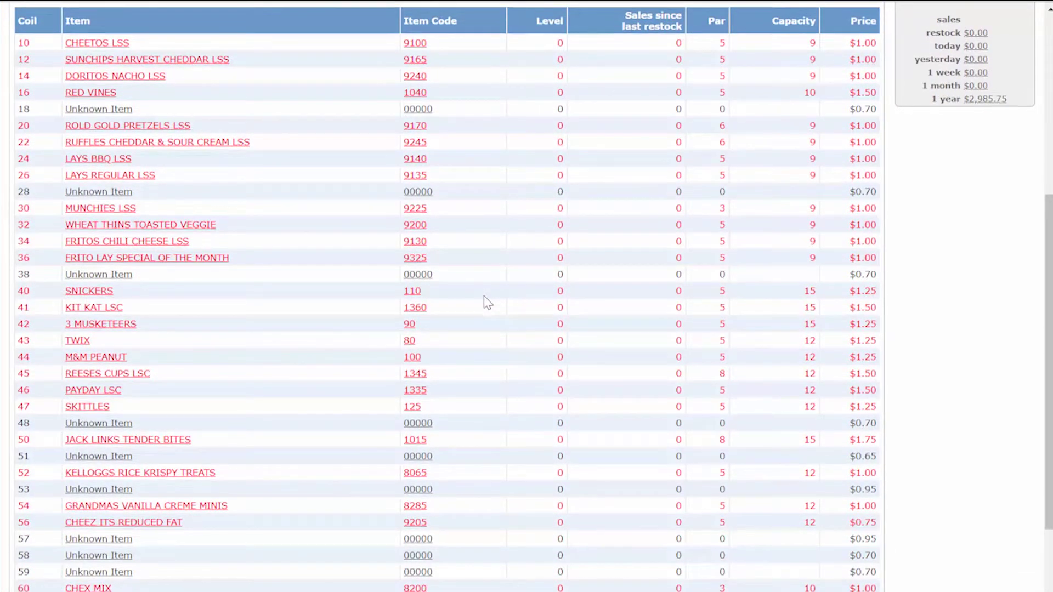
scroll(486, 302, down, 1)
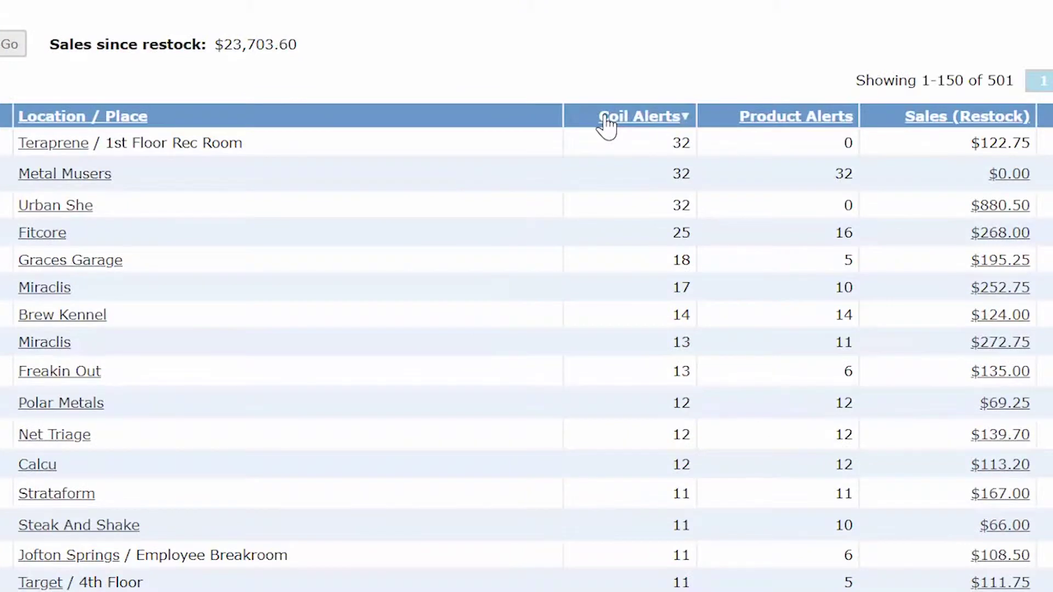
Cycle the Product Alerts sort until the highest product alerts are listed first
click(779, 124)
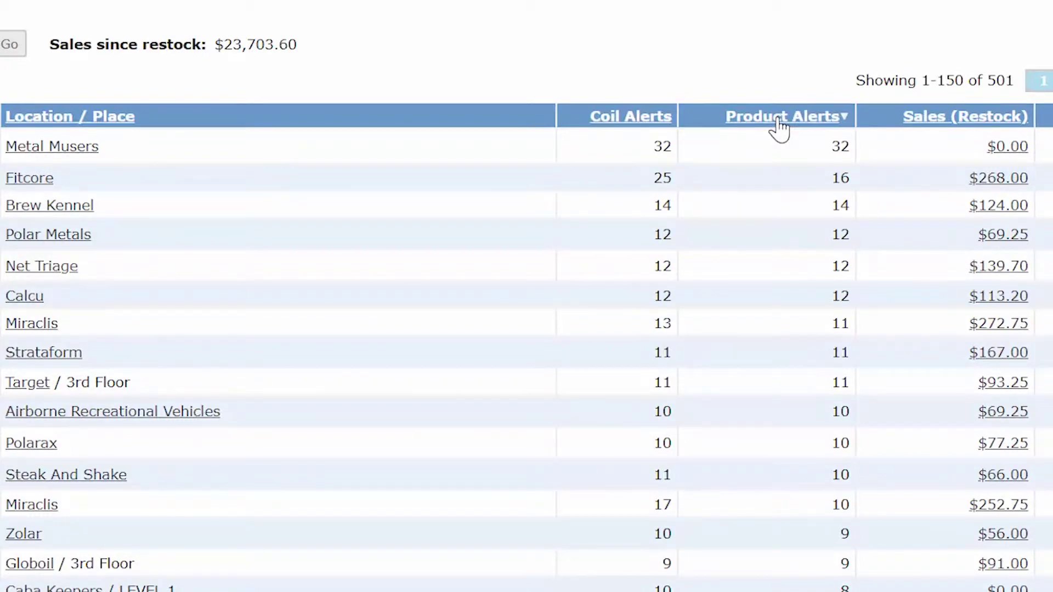
click(778, 123)
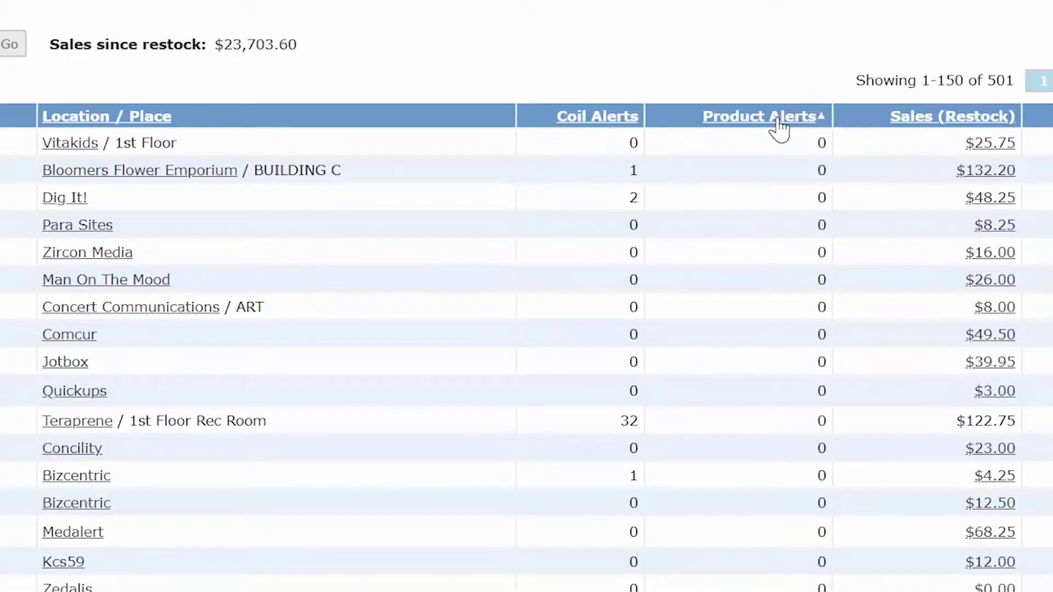
click(779, 123)
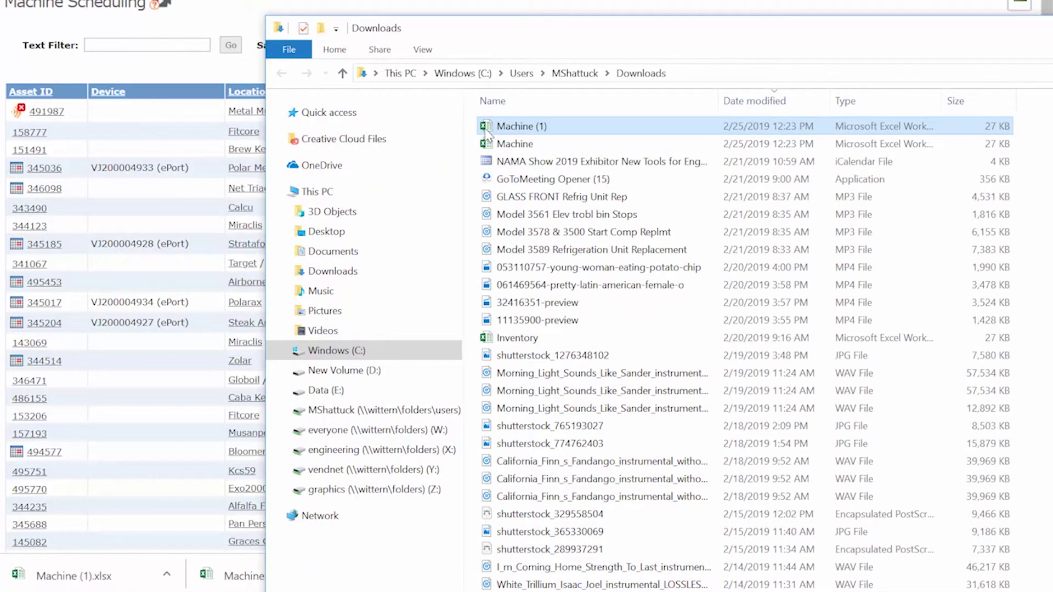
Open Machine (1).xlsx from the Downloads folder in Excel
double_click(490, 131)
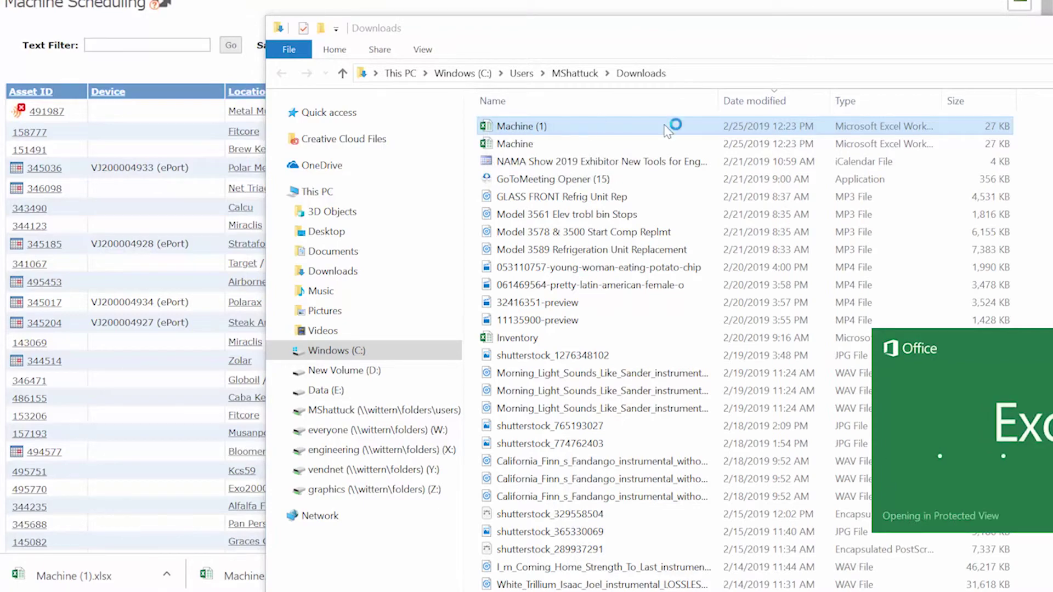